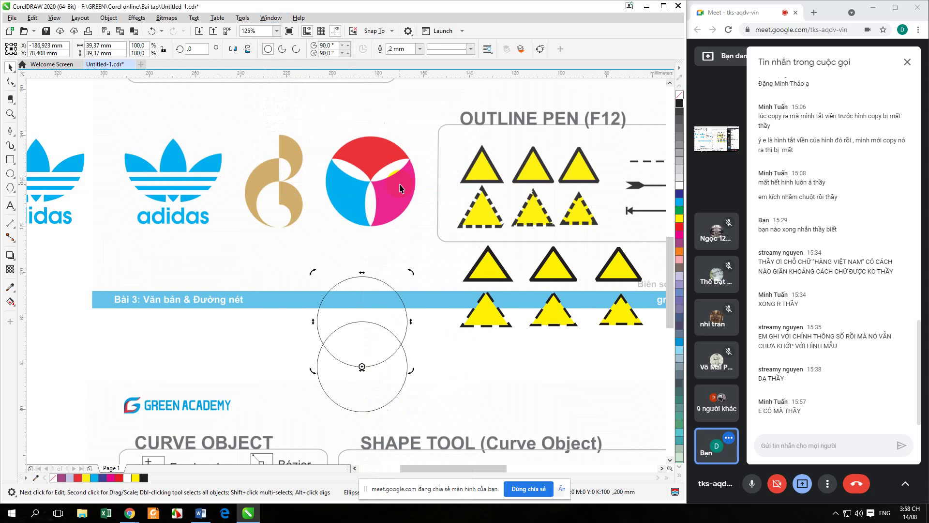
Close the meeting chat, and create 2 copies of the upper circle rotated 120° about its bottom point
left_click(905, 62)
double_click(575, 110)
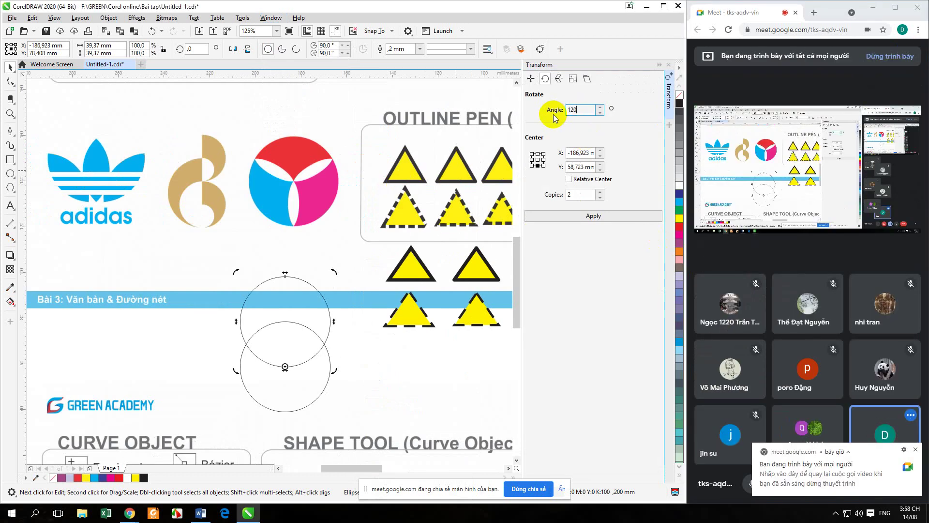
double_click(559, 196)
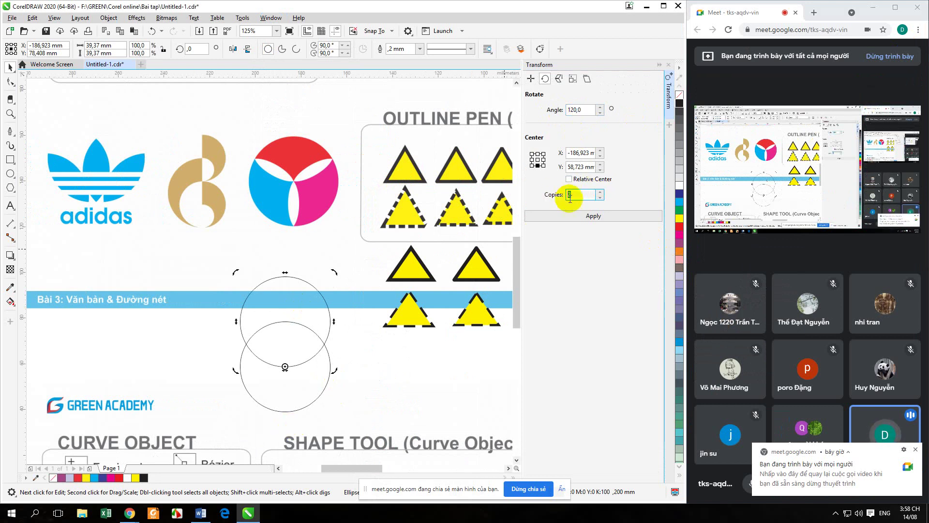
left_click(580, 216)
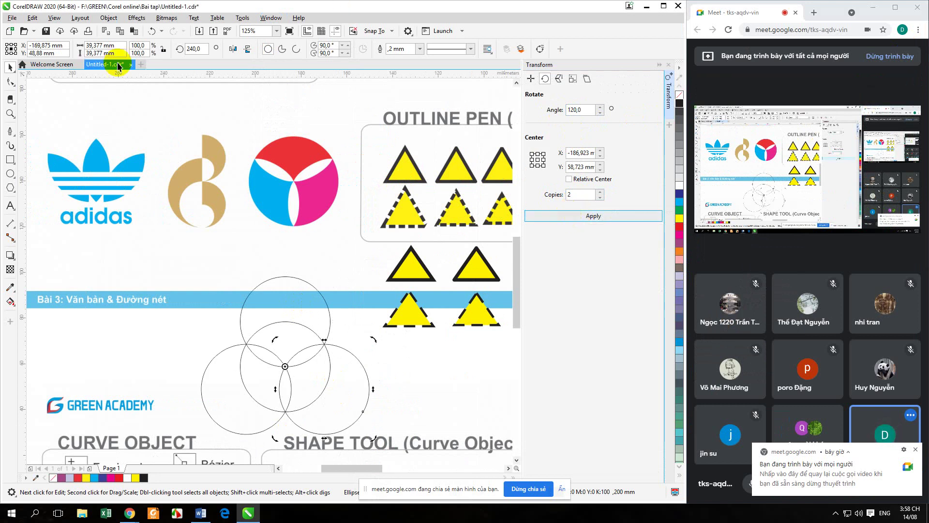
left_click(195, 246)
Fill the left rotated circle dark blue and the right rotated circle green
scroll(196, 345, "down", 2)
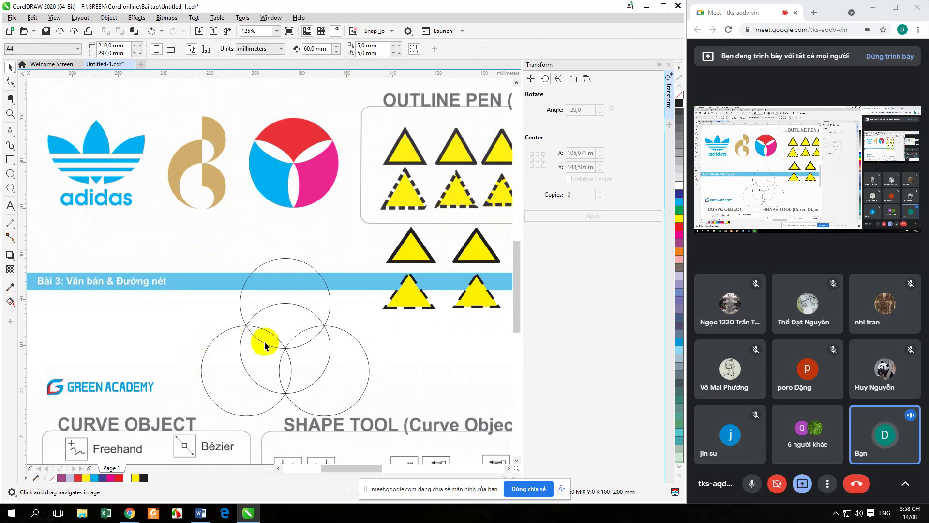
left_click(221, 335)
left_click(679, 196)
left_click(388, 383)
left_click(367, 386)
left_click(679, 209)
left_click(459, 336)
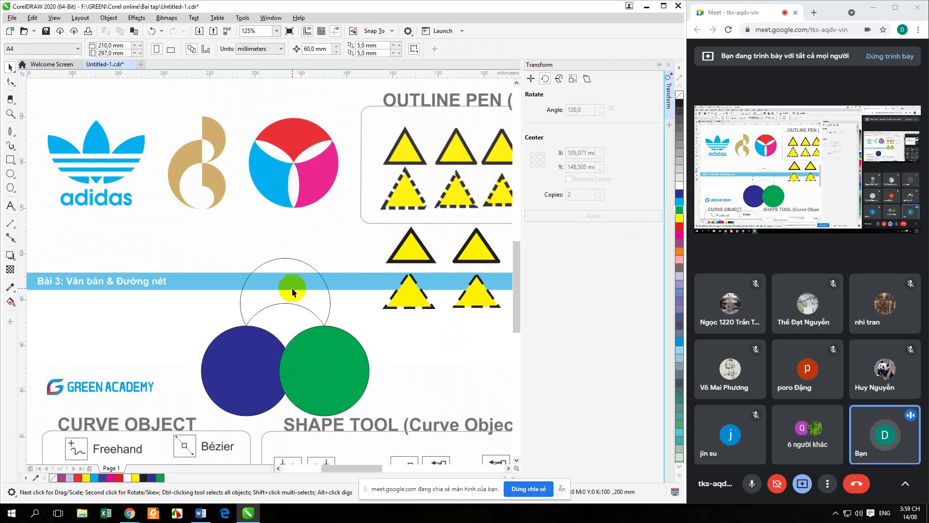
Intersect the green and dark blue circles and fill the resulting overlap shape yellow
left_click(318, 370)
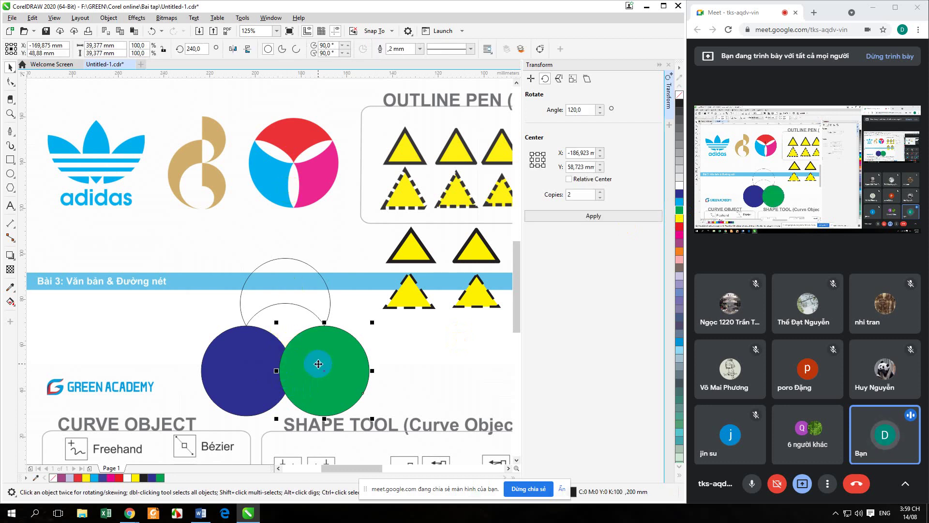
left_click(250, 358, "shift")
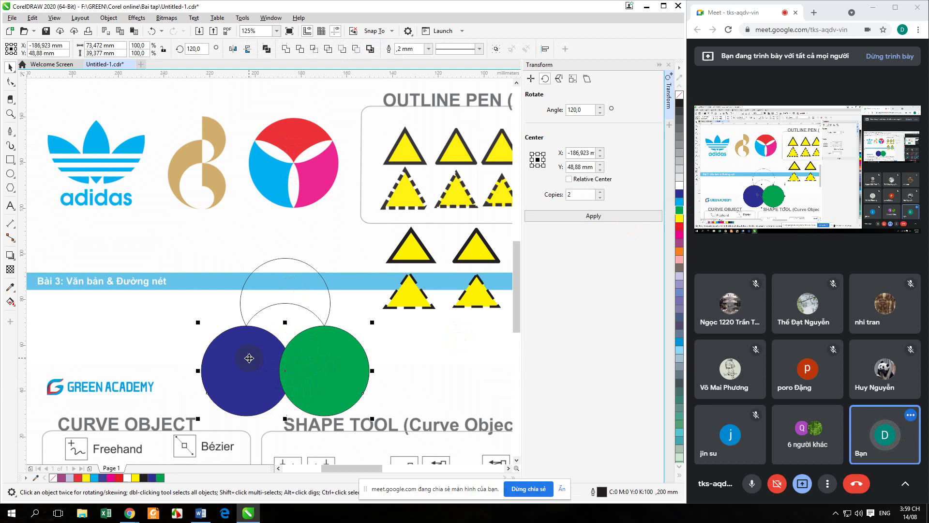
left_click(314, 49)
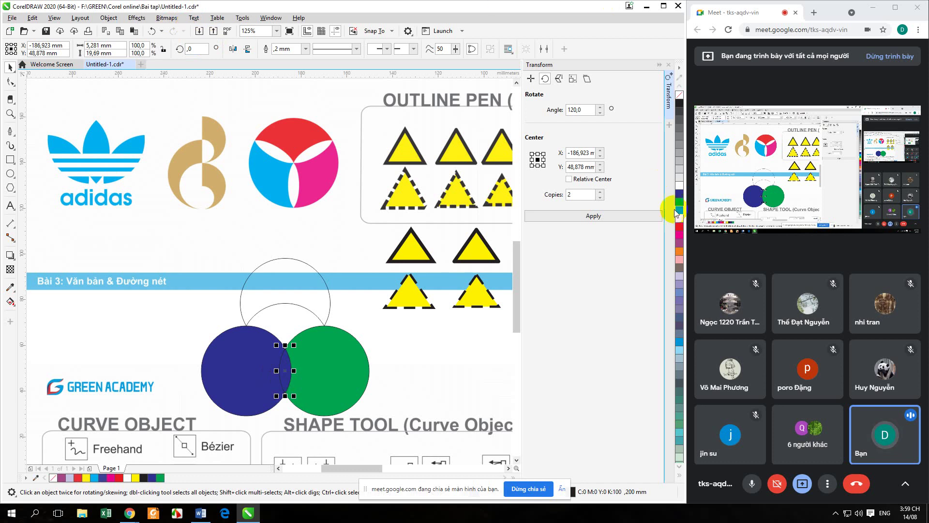
left_click(680, 221)
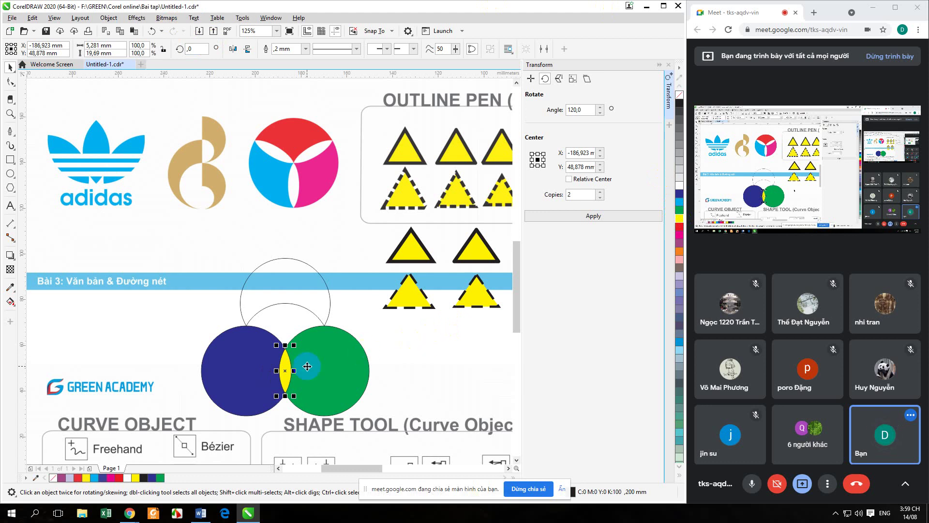
left_click(109, 18)
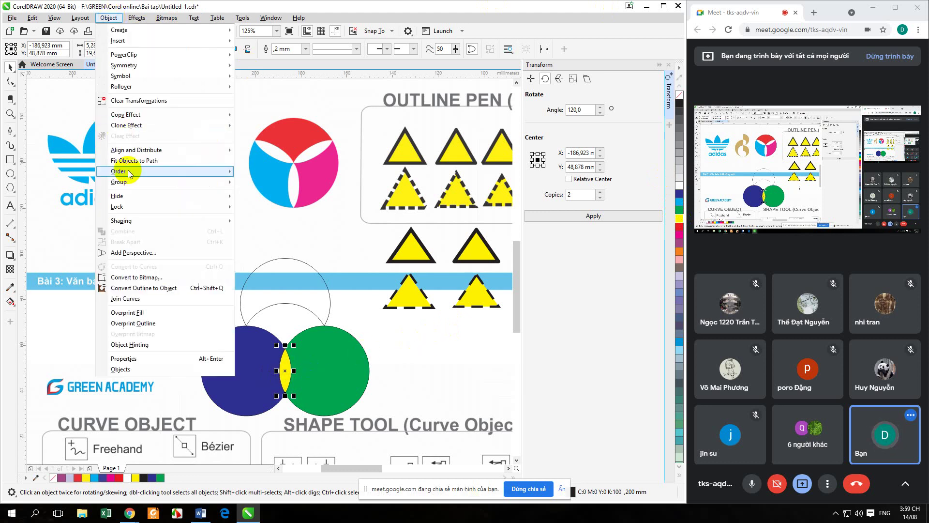
mouse_move(223, 172)
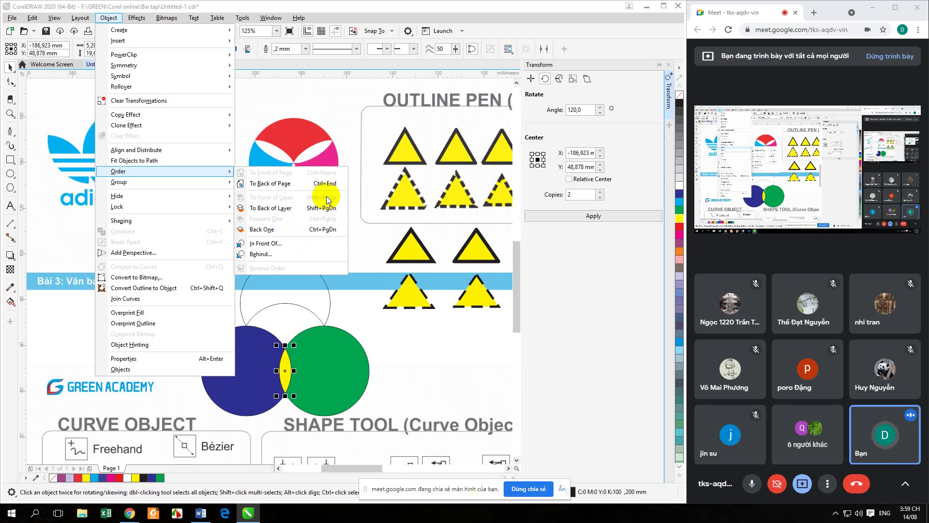
left_click(417, 364)
left_click_drag(293, 375, 436, 360)
key("Escape")
left_click(433, 350)
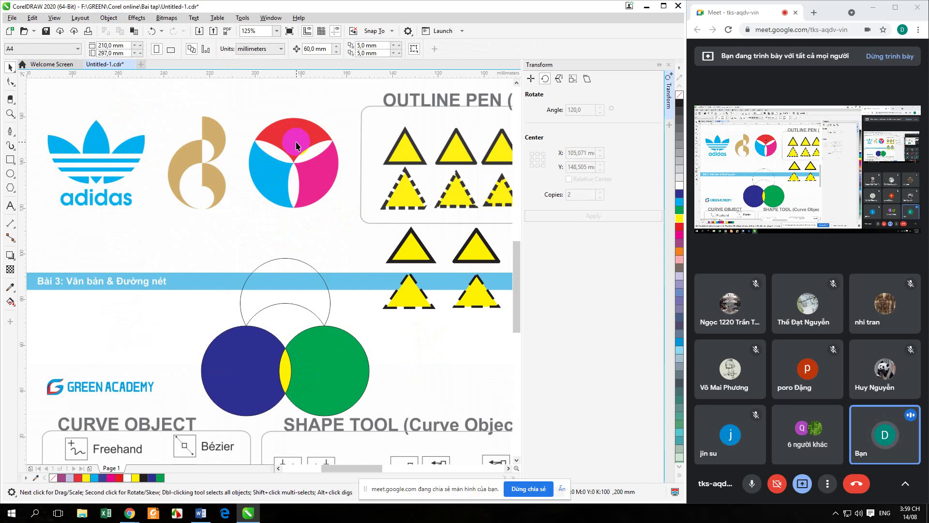
Try filling the unfilled upper circle magenta, and undo that fill
left_click(297, 306)
left_click(405, 342)
left_click(310, 313)
left_click(399, 342)
left_click(281, 320)
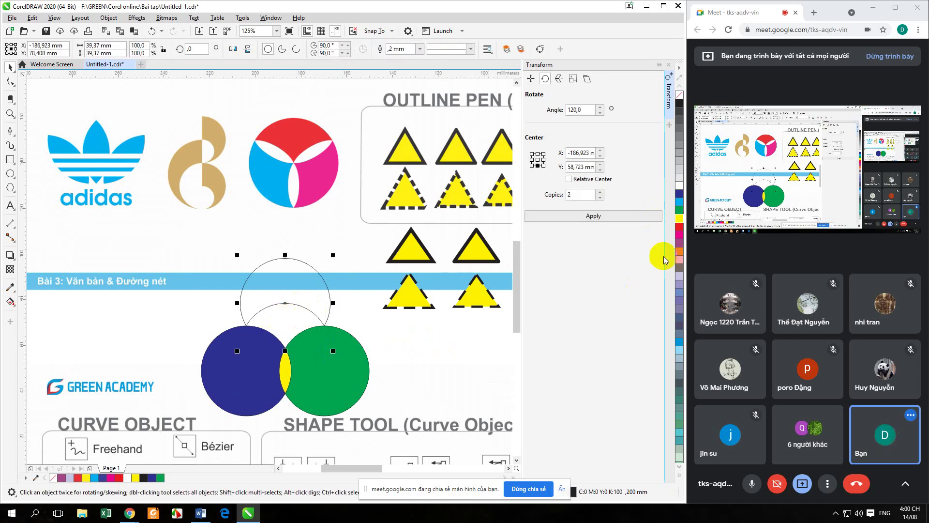
left_click(680, 237)
key("ctrl+z")
Fill the middle circle, behind the dark blue and green circles, with red
left_click(390, 347)
left_click(321, 320)
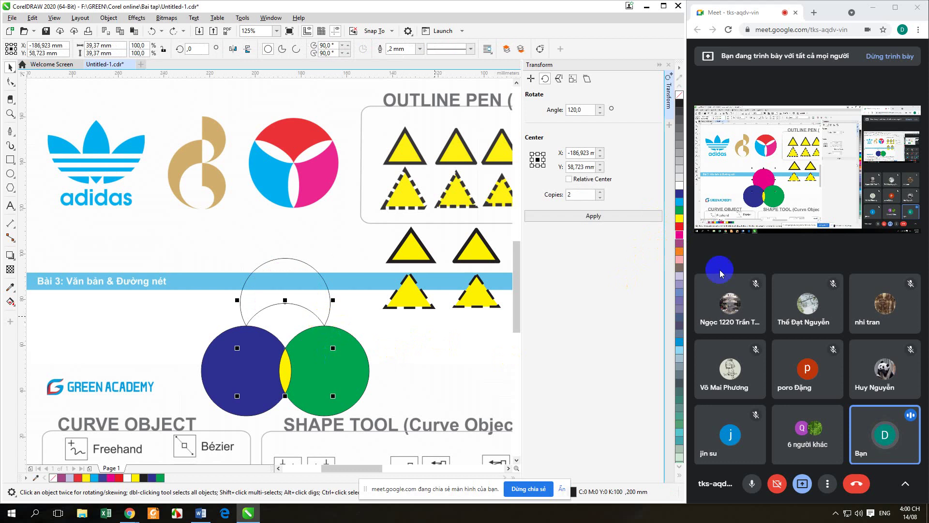
left_click(679, 229)
left_click(422, 346)
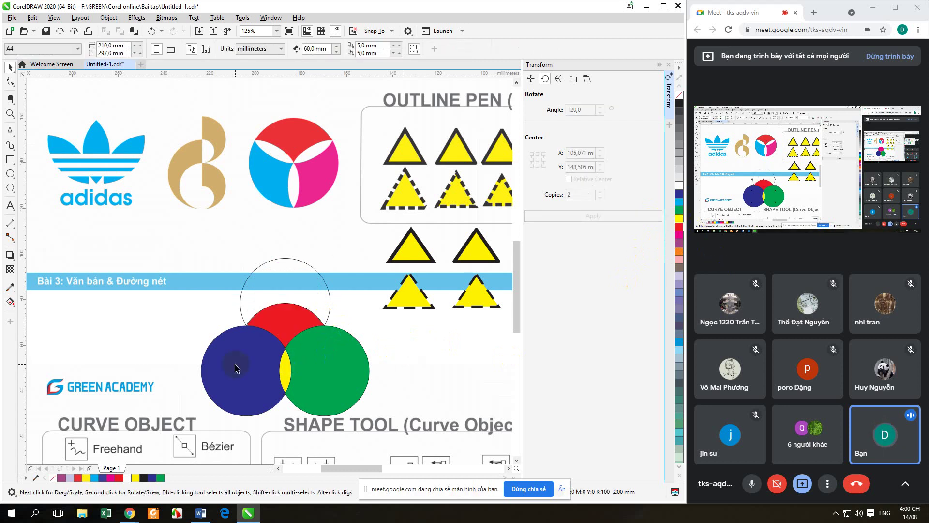
Try a Back Minus Front between the dark blue circle and the unfilled upper circle, and undo it
left_click(205, 379)
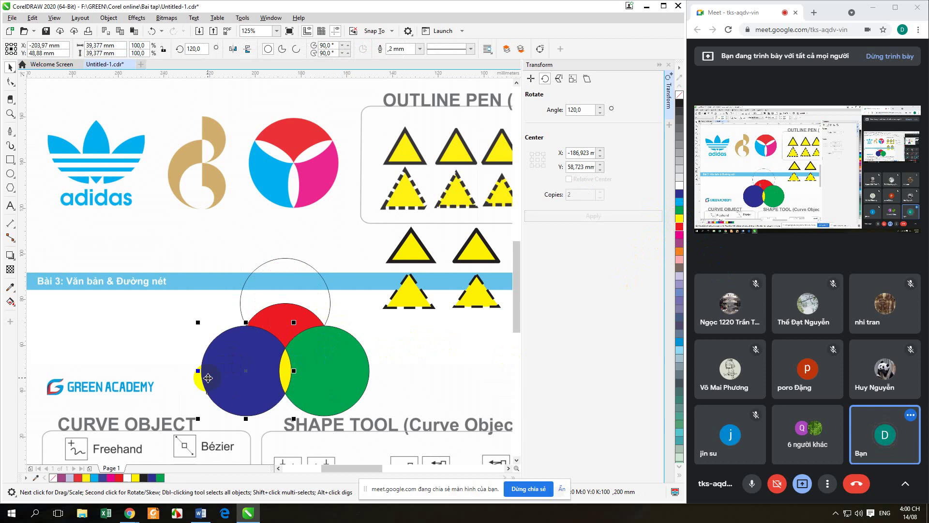
left_click(279, 309, "shift")
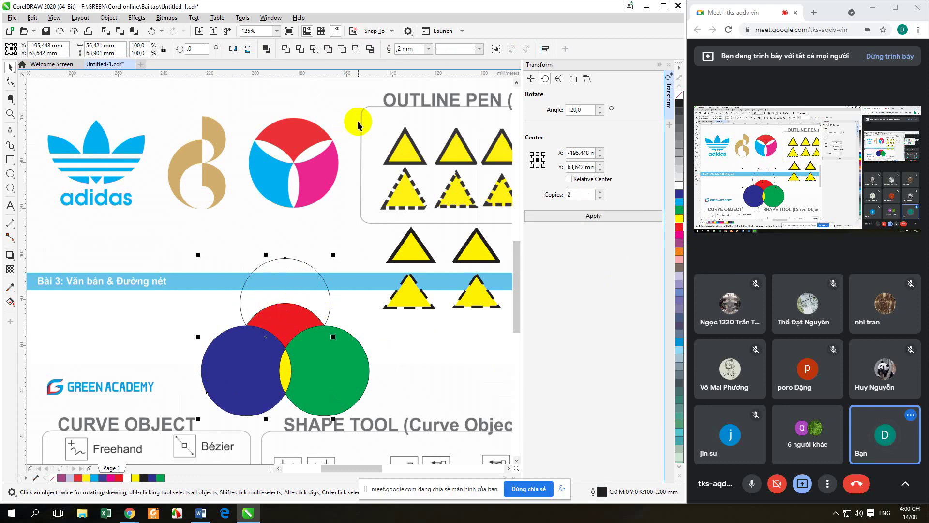
left_click(357, 50)
left_click(398, 356)
left_click_drag(260, 331, 280, 289)
key("ctrl+z")
key("ctrl+z")
Cut the dark blue circle out of the red circle with Back Minus Front
left_click(408, 310)
left_click(297, 309)
left_click(297, 308)
left_click(216, 367, "shift")
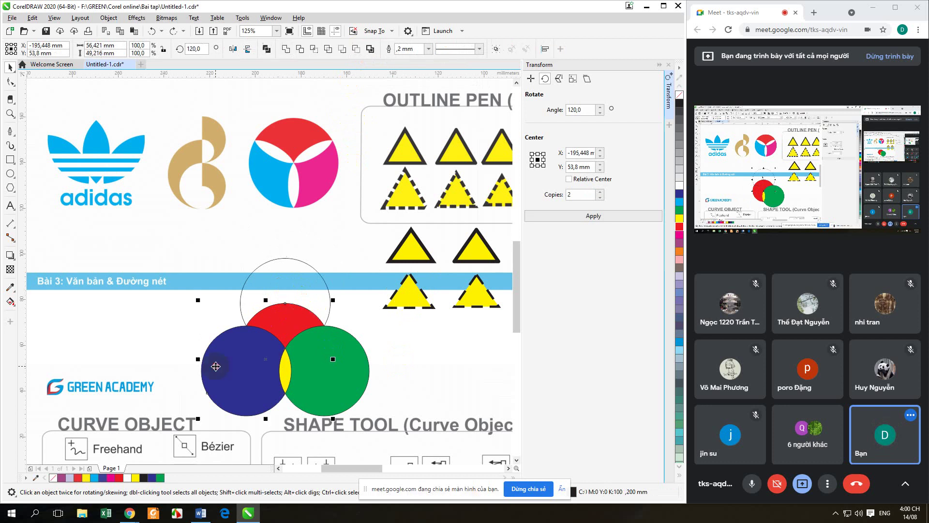
left_click(356, 49)
left_click(451, 321)
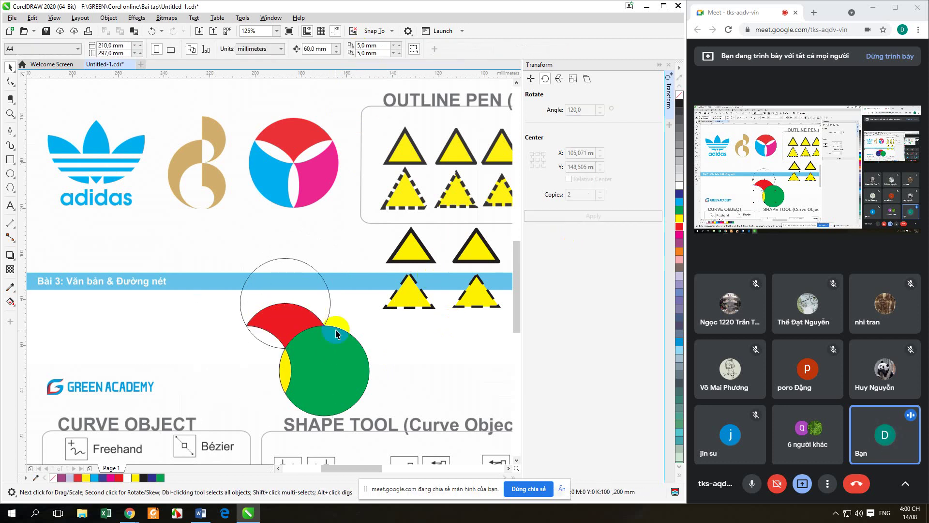
Subtract the green circle from the remaining red shape with Back Minus Front, leaving a fan-shaped segment
left_click(279, 327)
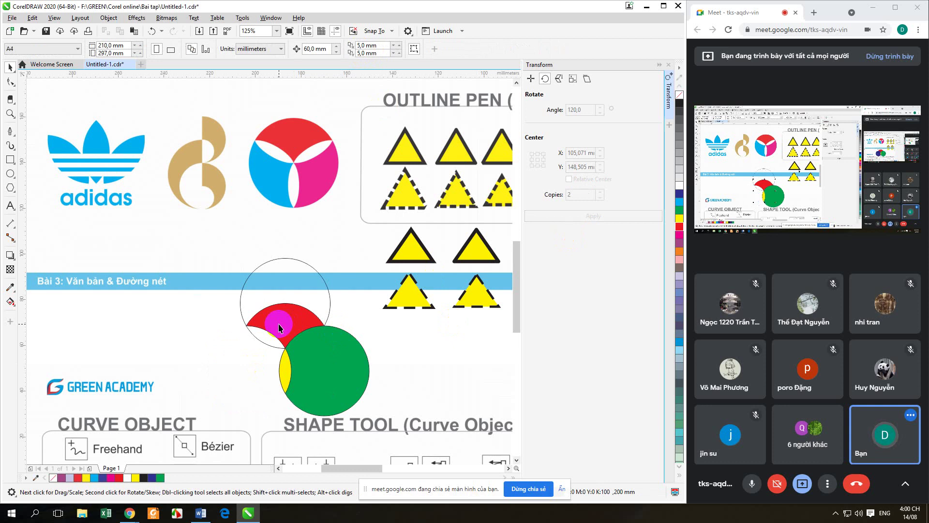
left_click(282, 319)
left_click_drag(282, 319, 307, 308)
left_click(369, 370, "shift")
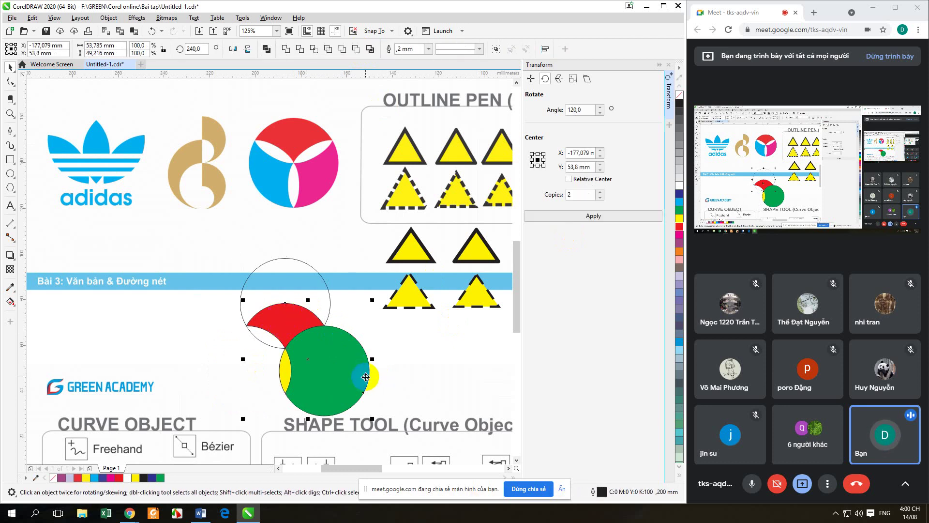
left_click(356, 51)
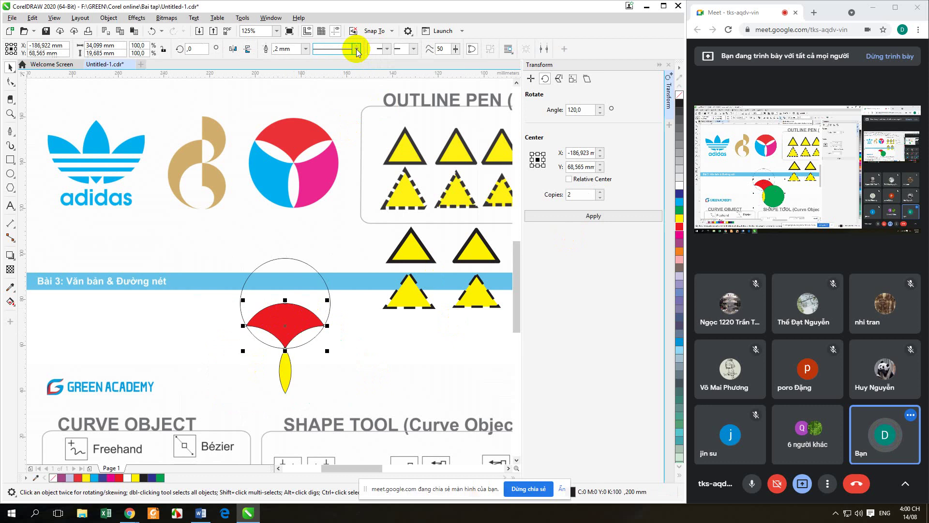
left_click(395, 333)
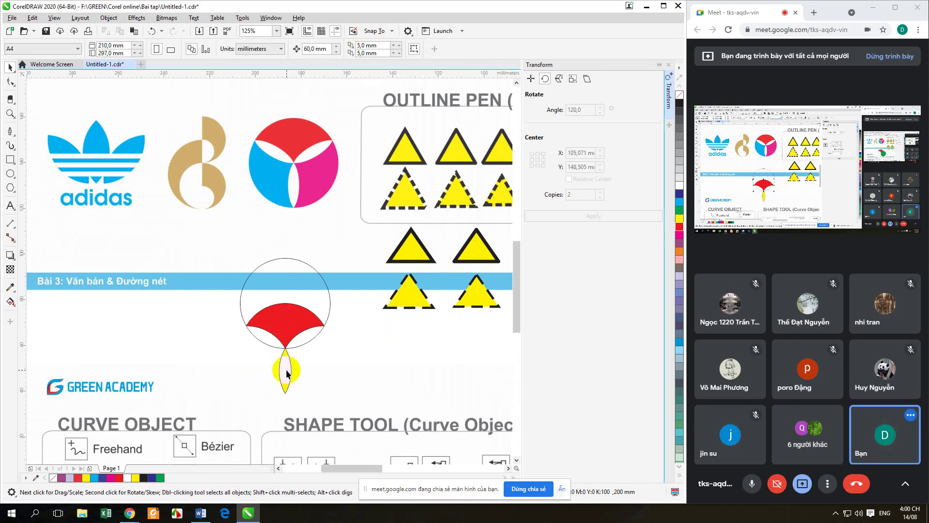
Move the red segment's rotation center to its lower tip and create 2 copies rotated by 120°
left_click(288, 323)
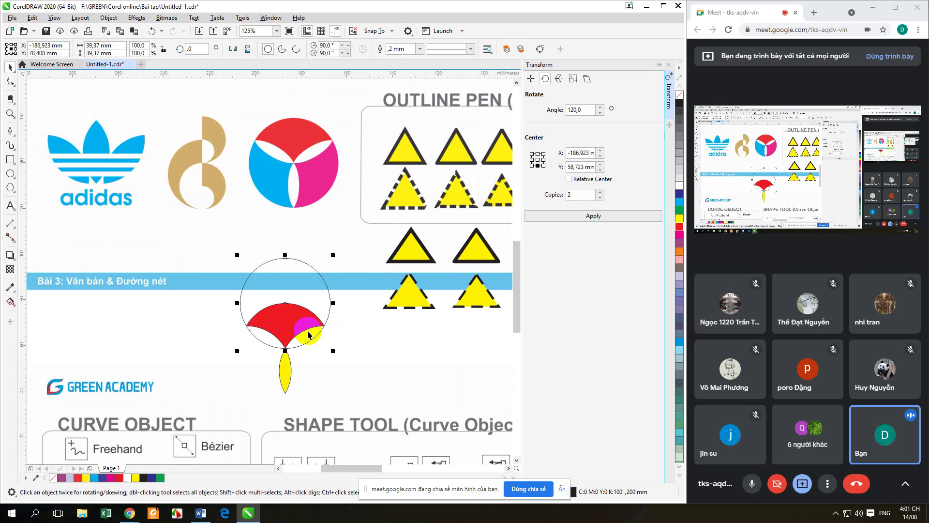
left_click(404, 345)
left_click(323, 328)
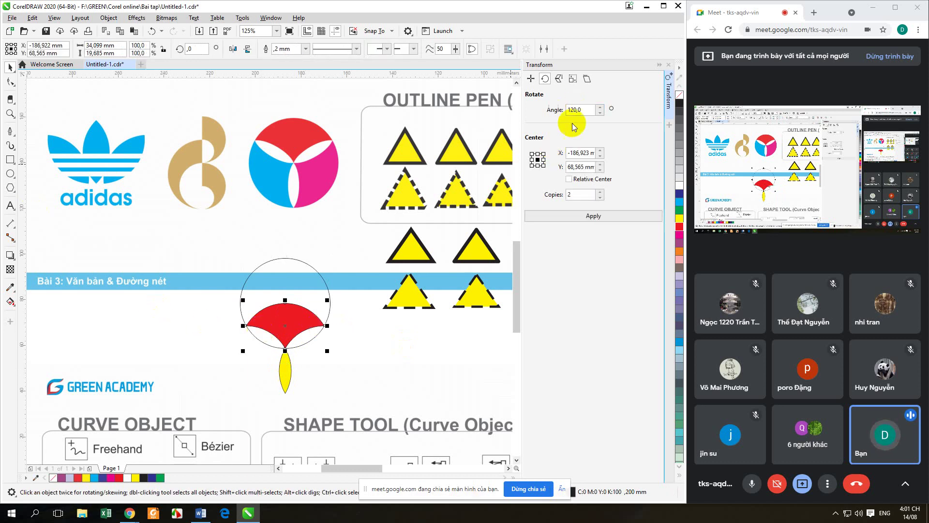
left_click(282, 334)
left_click_drag(286, 326, 285, 347)
double_click(592, 111)
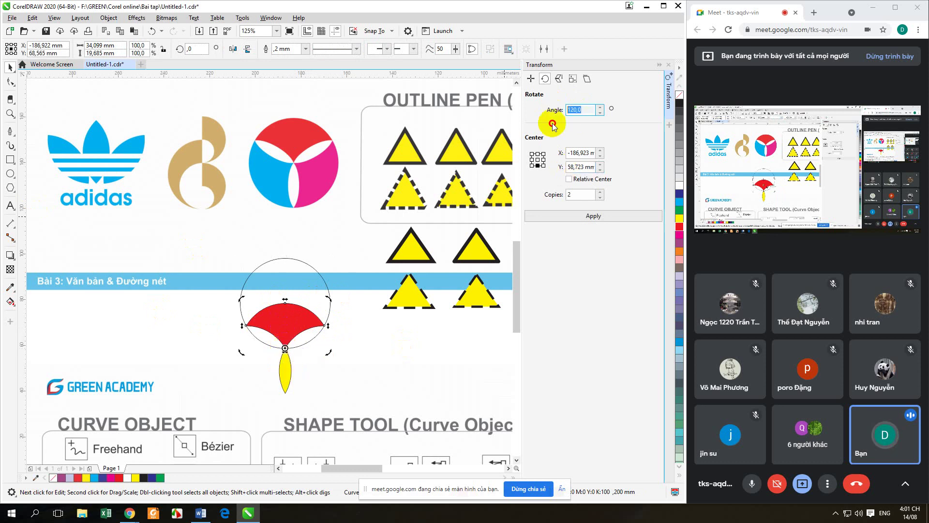
double_click(576, 194)
left_click(582, 217)
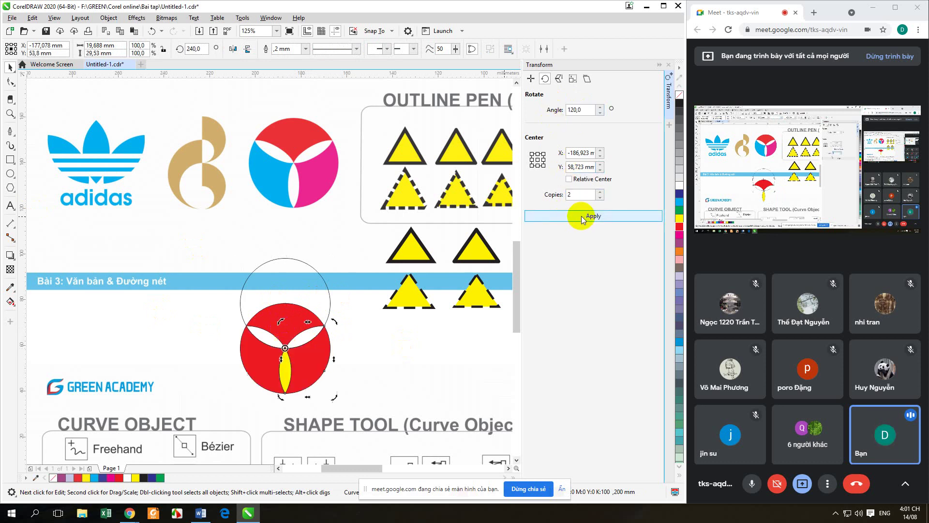
Delete the unfilled construction circle overlapping the top of the red emblem
left_click(411, 358)
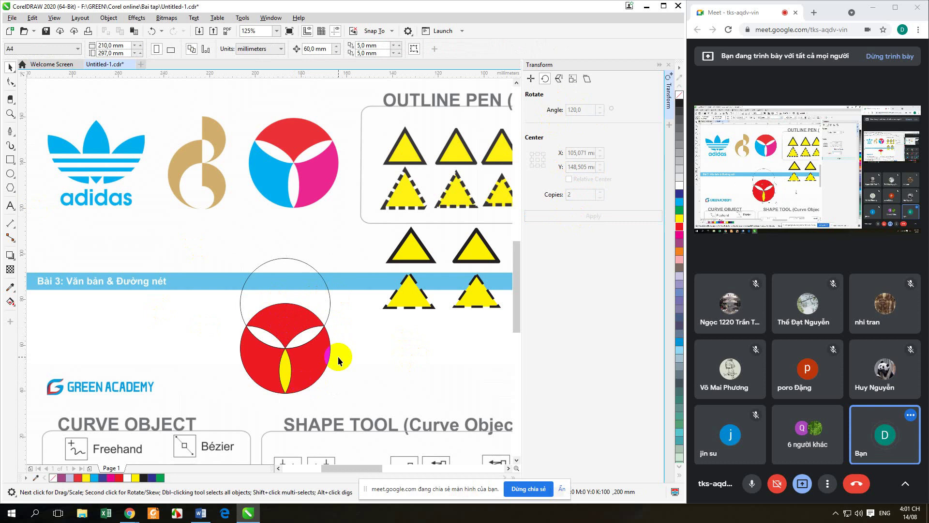
left_click(325, 310)
key("Delete")
Recolor the emblem's lower-left segment cyan and its lower-right segment magenta
left_click(264, 363)
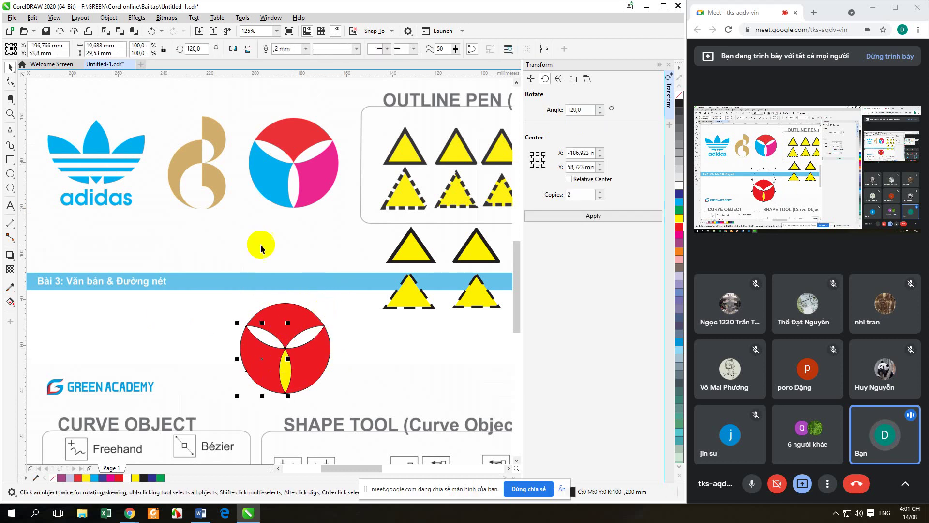
left_click(679, 203)
left_click(308, 364)
left_click(680, 234)
left_click(405, 386)
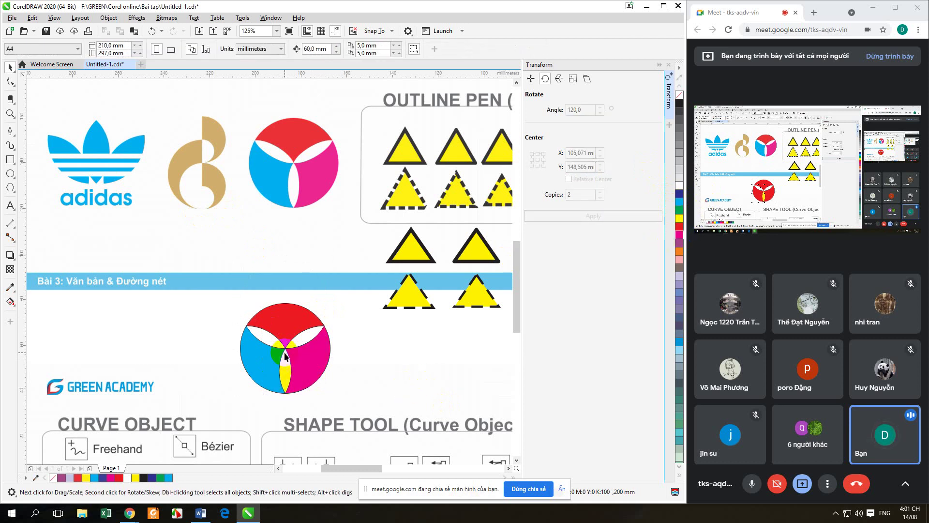
Delete the yellow overlap shape and remove the outlines from the emblem's three colored segments
left_click_drag(286, 356, 404, 391)
key("Delete")
left_click_drag(236, 289, 351, 390)
left_click(433, 354)
left_click_drag(229, 300, 344, 405)
right_click(323, 367)
left_click(393, 395)
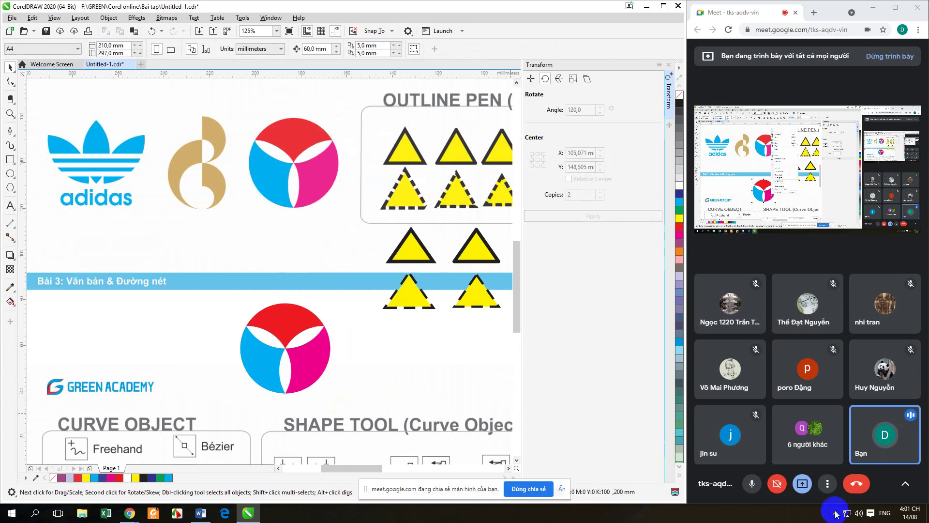